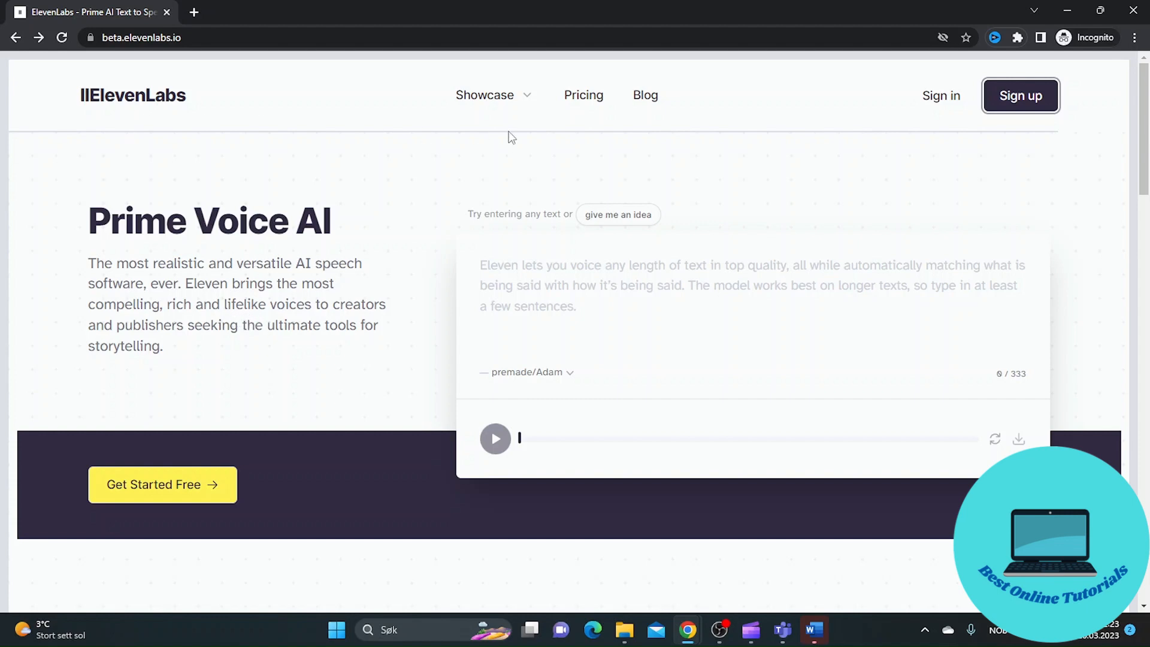
Open the account sign-up from the ElevenLabs home page
{"action": "left_click", "coordinate": [1034, 103]}
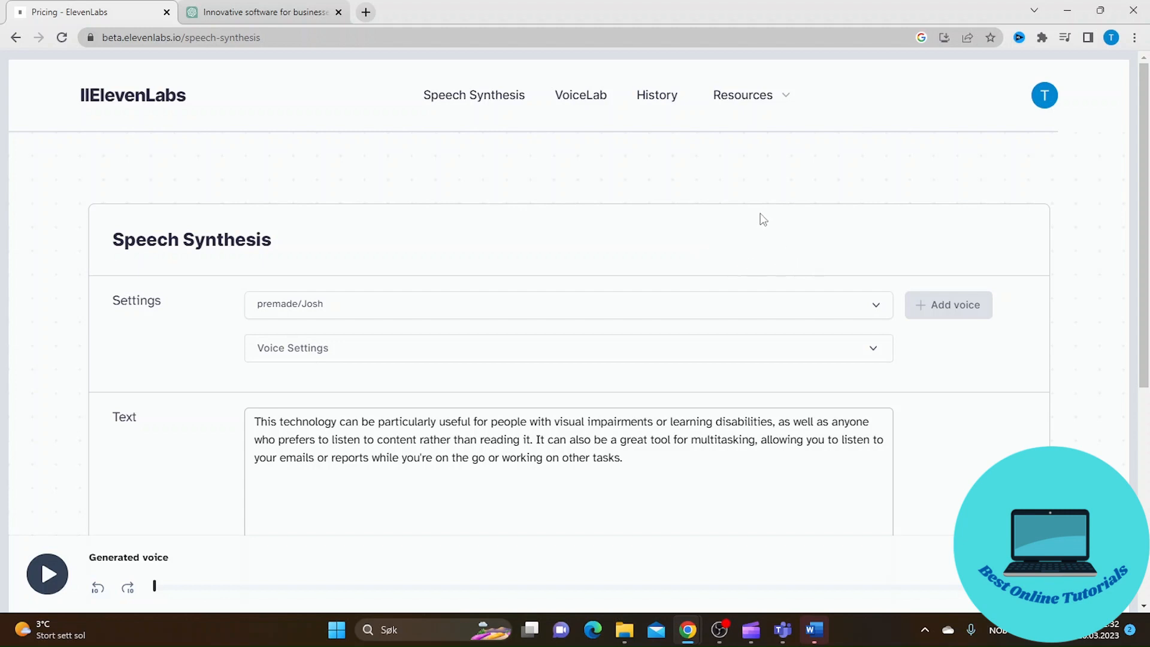
Look through the available premade voices and select premade/Antoni for the speech synthesis
{"action": "left_click", "coordinate": [874, 307]}
{"action": "scroll", "coordinate": [665, 393], "scroll_direction": "down", "scroll_amount": 5}
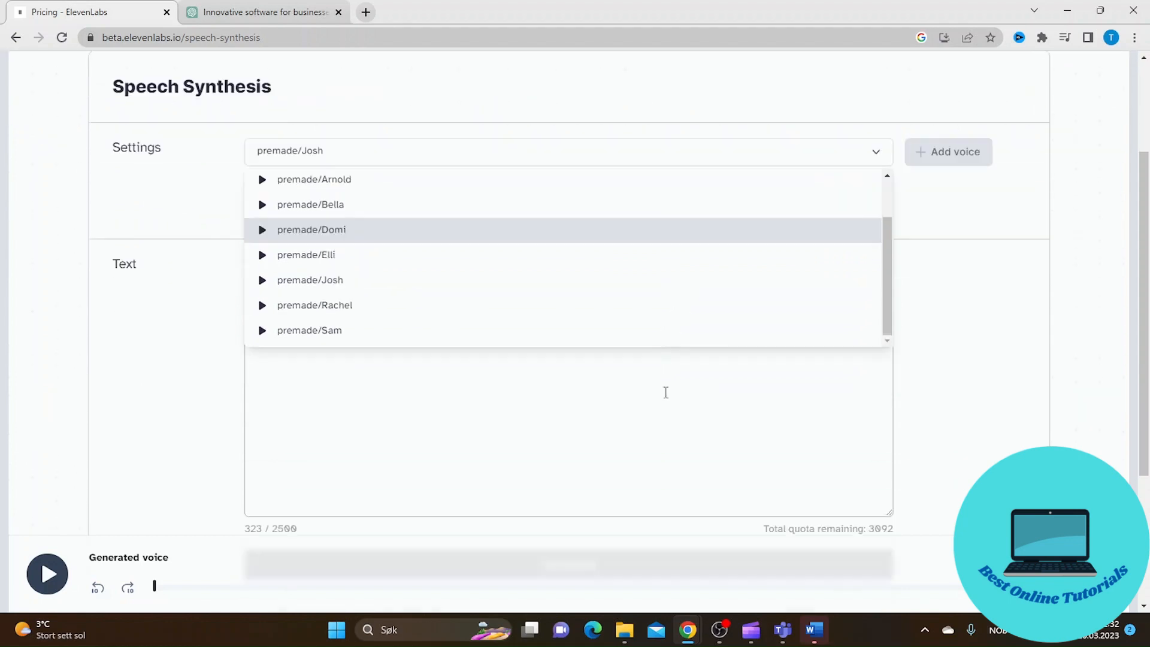
{"action": "scroll", "coordinate": [563, 260], "scroll_direction": "up", "scroll_amount": 6}
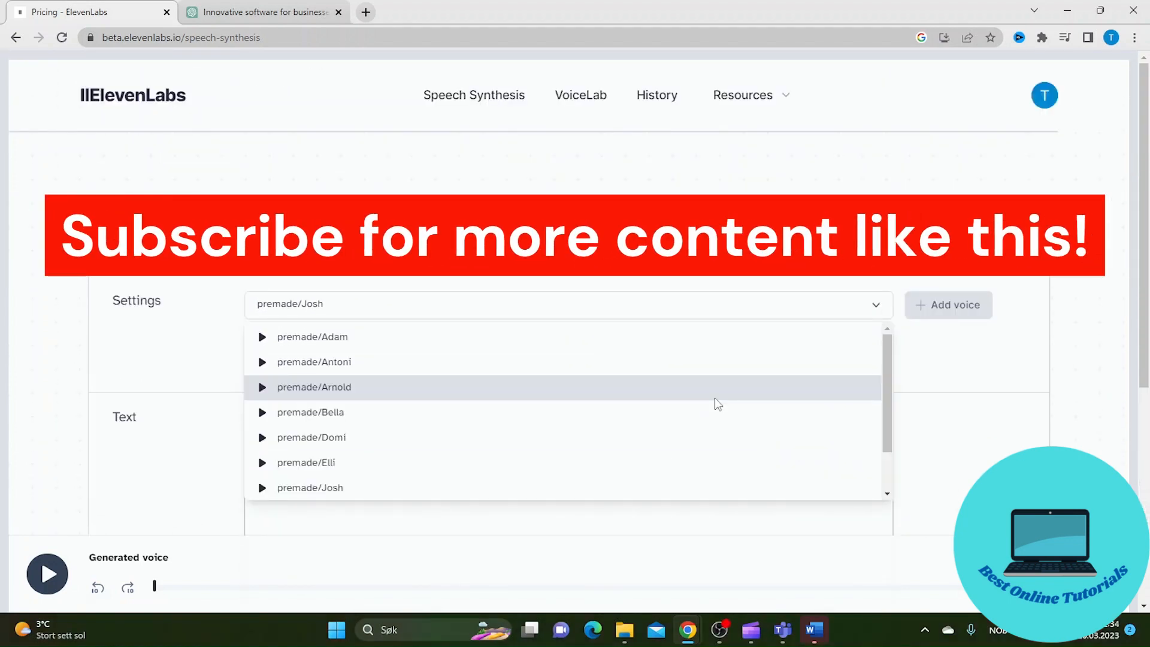
{"action": "left_click", "coordinate": [630, 361]}
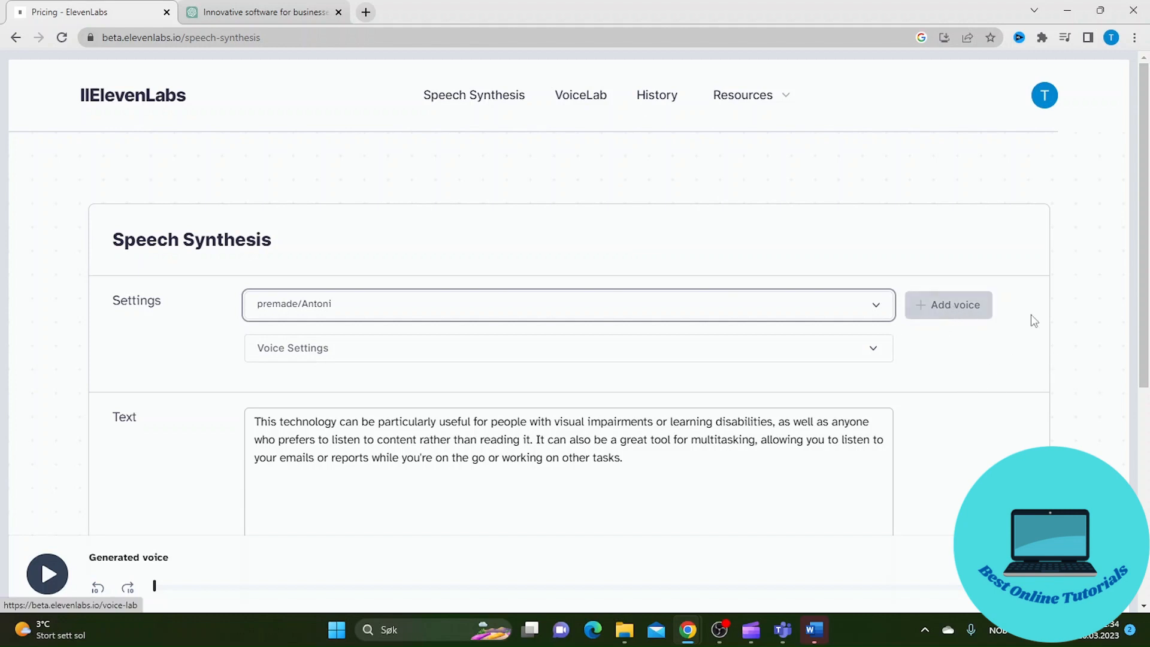
Start adding a new voice in VoiceLab using the Voice Design type
{"action": "left_click", "coordinate": [955, 308]}
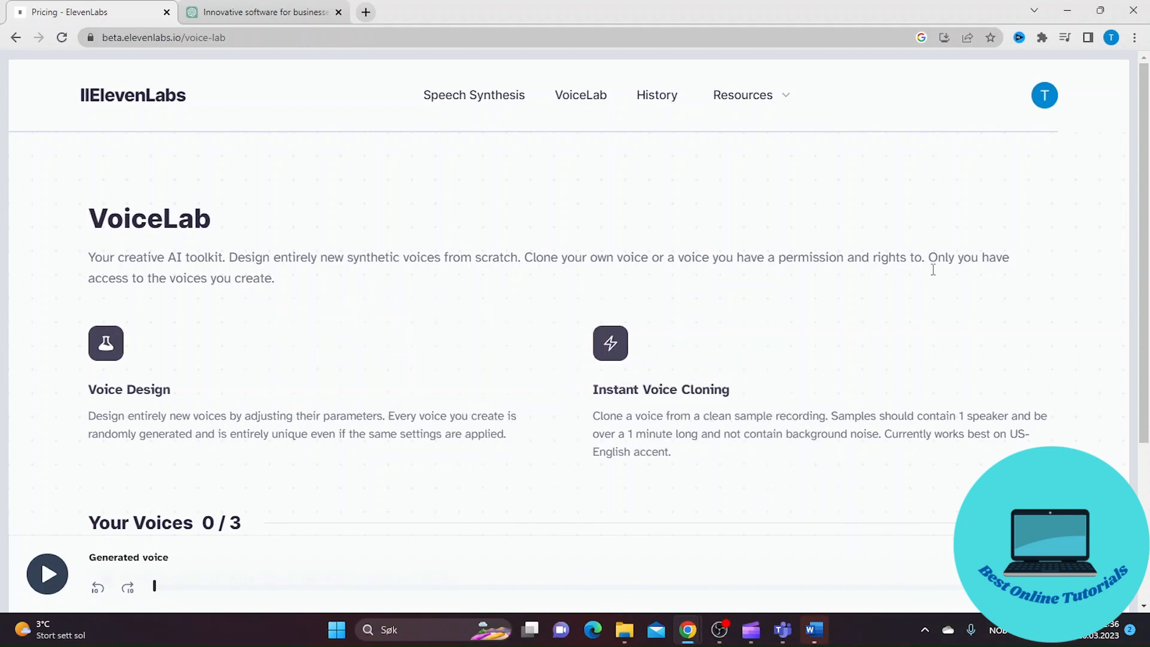
{"action": "scroll", "coordinate": [835, 375], "scroll_direction": "down", "scroll_amount": 3}
{"action": "scroll", "coordinate": [832, 371], "scroll_direction": "up", "scroll_amount": 2}
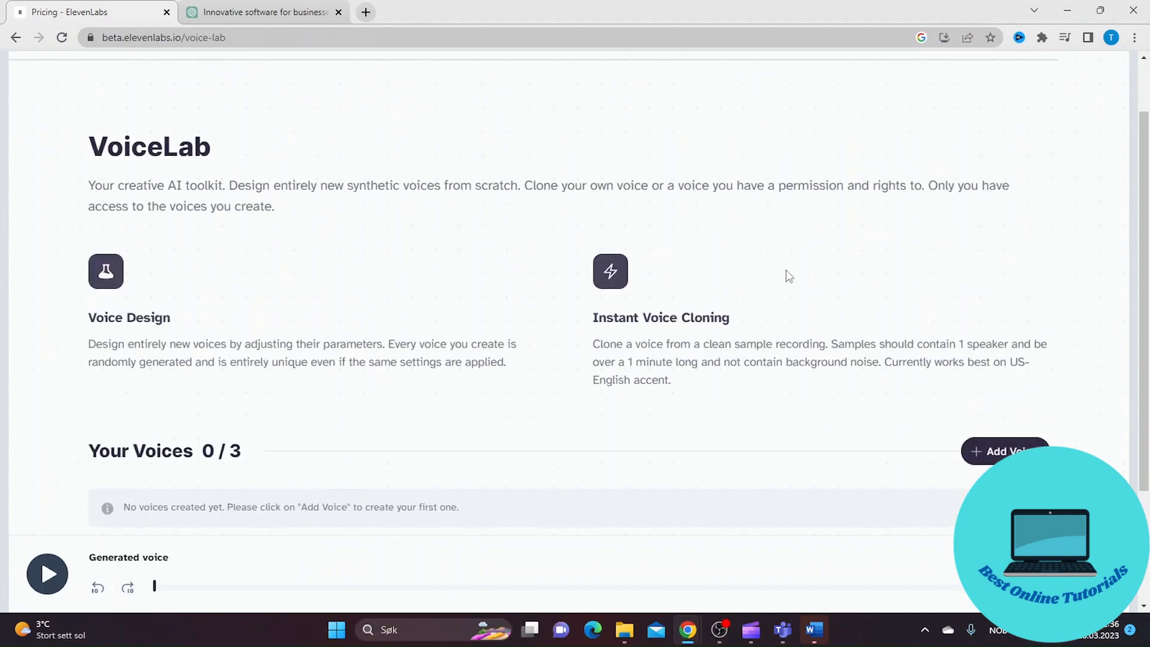
{"action": "left_click", "coordinate": [999, 454]}
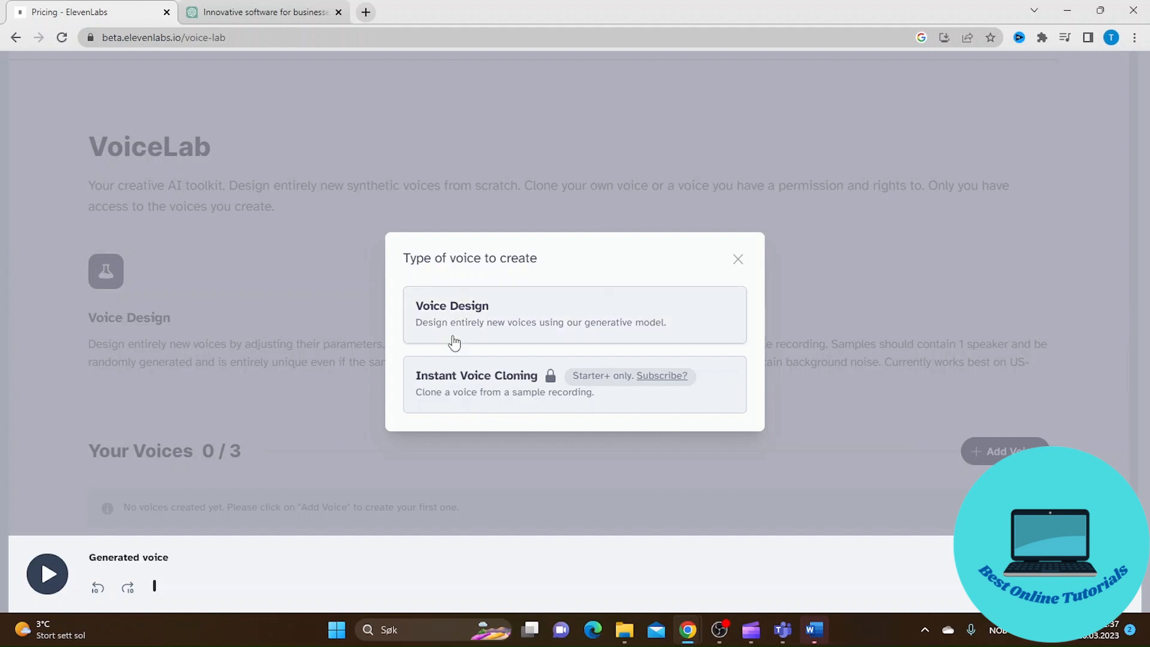
{"action": "left_click", "coordinate": [523, 321]}
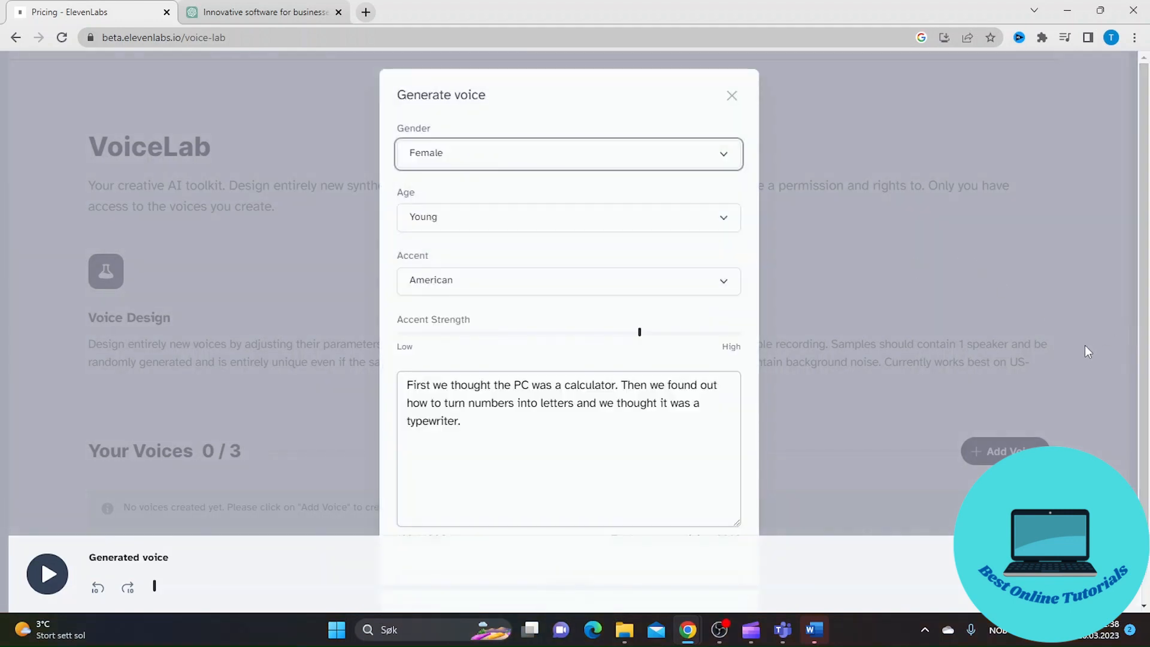
Check the voice options and generate a sample of a young female voice with an American accent, using the supplied sample text
{"action": "left_click", "coordinate": [721, 158]}
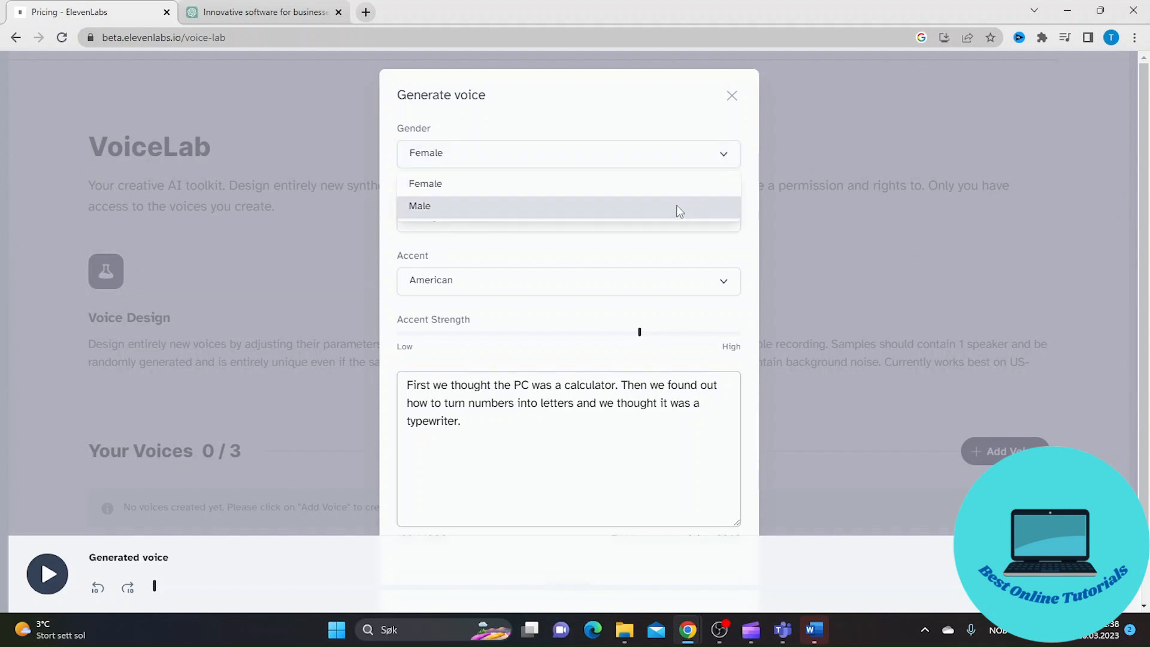
{"action": "scroll", "coordinate": [675, 207], "scroll_direction": "down", "scroll_amount": 1}
{"action": "left_click", "coordinate": [729, 203]}
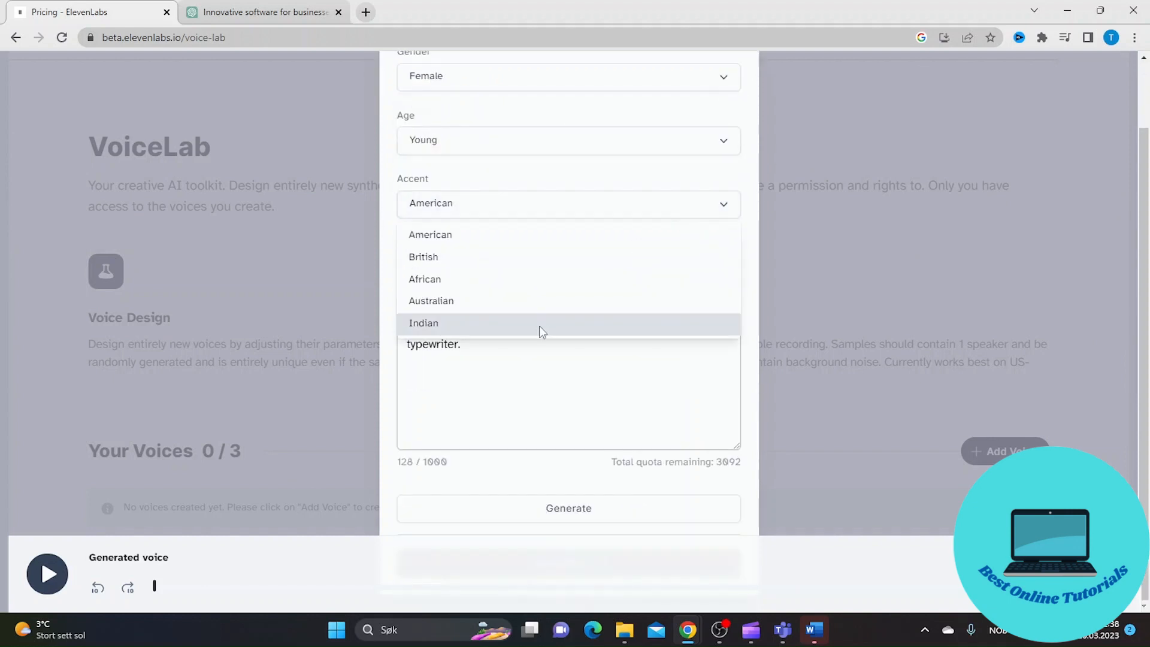
{"action": "left_click", "coordinate": [515, 399]}
{"action": "scroll", "coordinate": [658, 395], "scroll_direction": "up", "scroll_amount": 1}
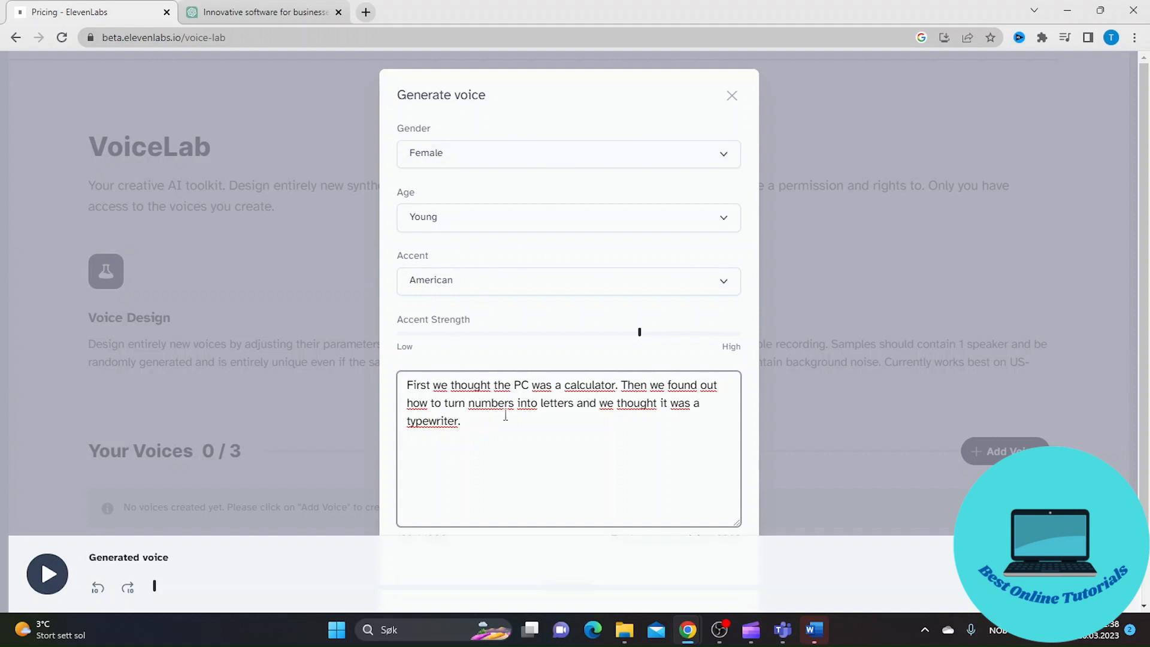
{"action": "scroll", "coordinate": [510, 410], "scroll_direction": "down", "scroll_amount": 1}
{"action": "scroll", "coordinate": [510, 410], "scroll_direction": "down", "scroll_amount": 1}
{"action": "left_click_drag", "start_coordinate": [640, 264], "coordinate": [497, 271]}
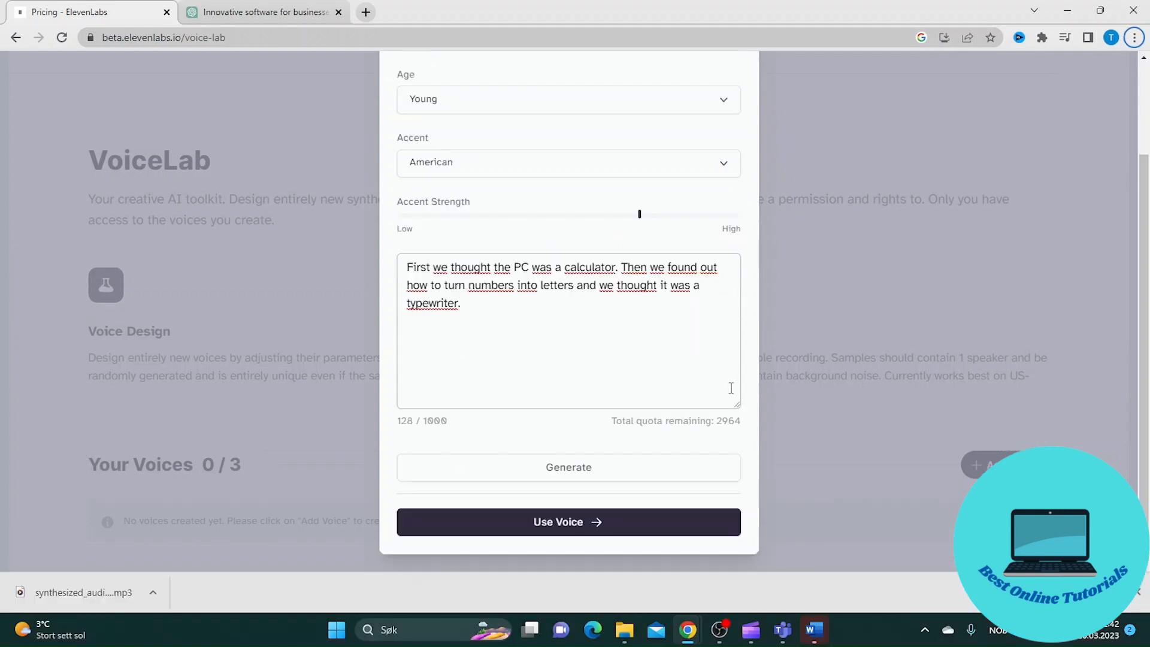
{"action": "left_click", "coordinate": [574, 468]}
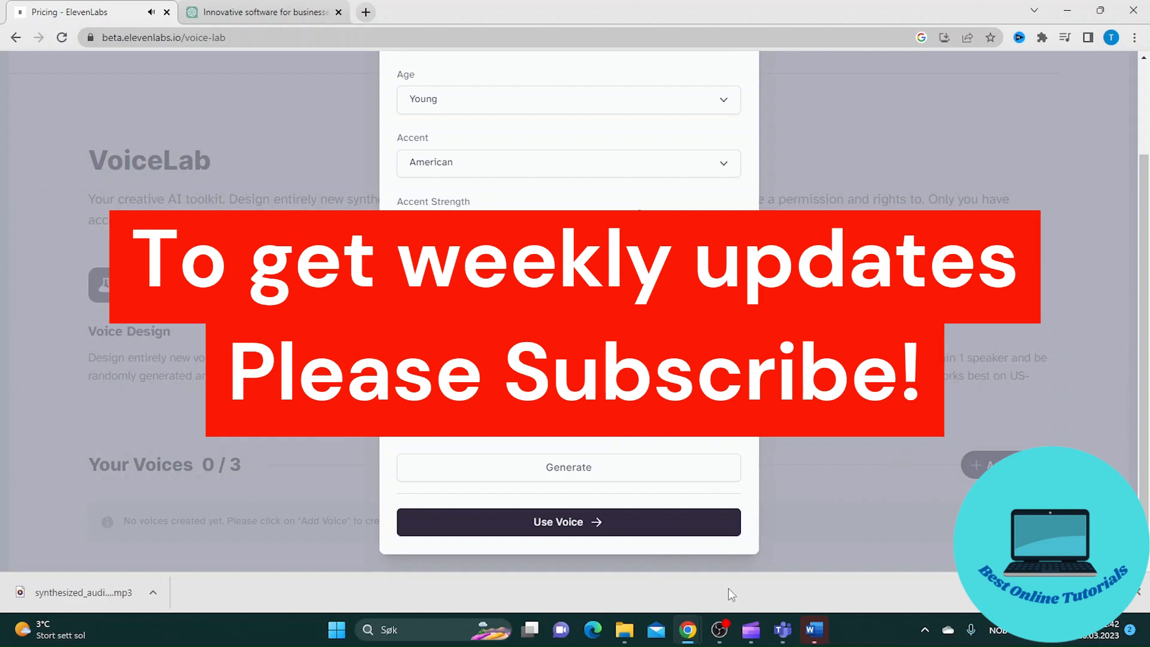
Create the designed voice under the name jenny and select generated/jenny as the speech synthesis voice
{"action": "left_click", "coordinate": [568, 522]}
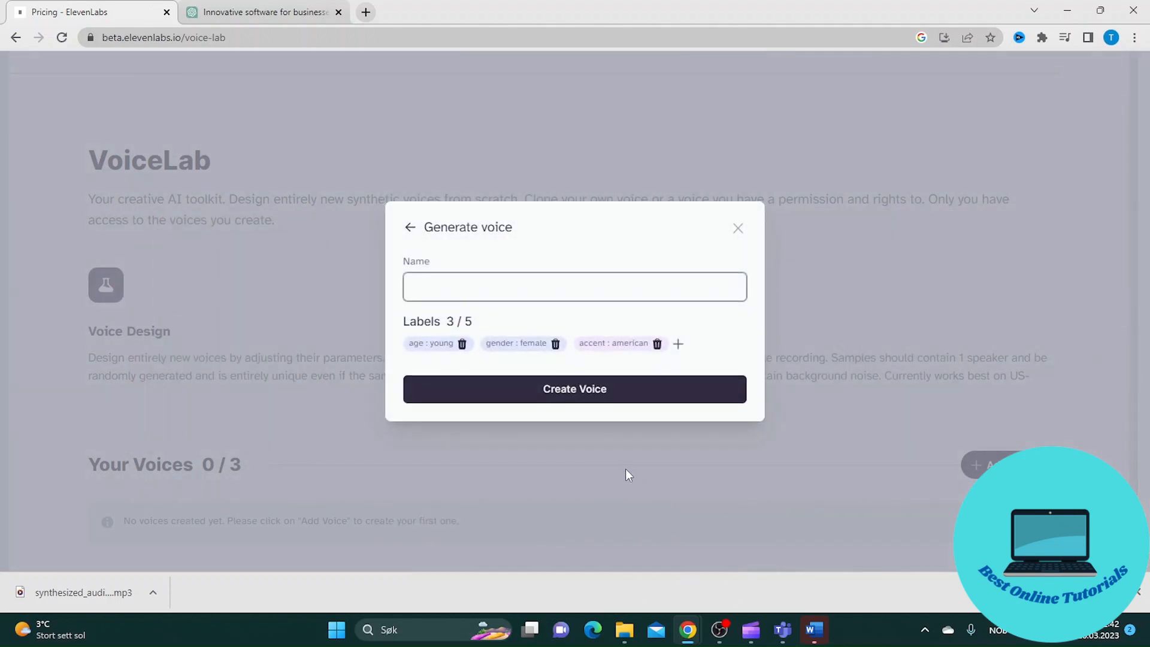
{"action": "type", "text": "jenny"}
{"action": "left_click", "coordinate": [576, 388]}
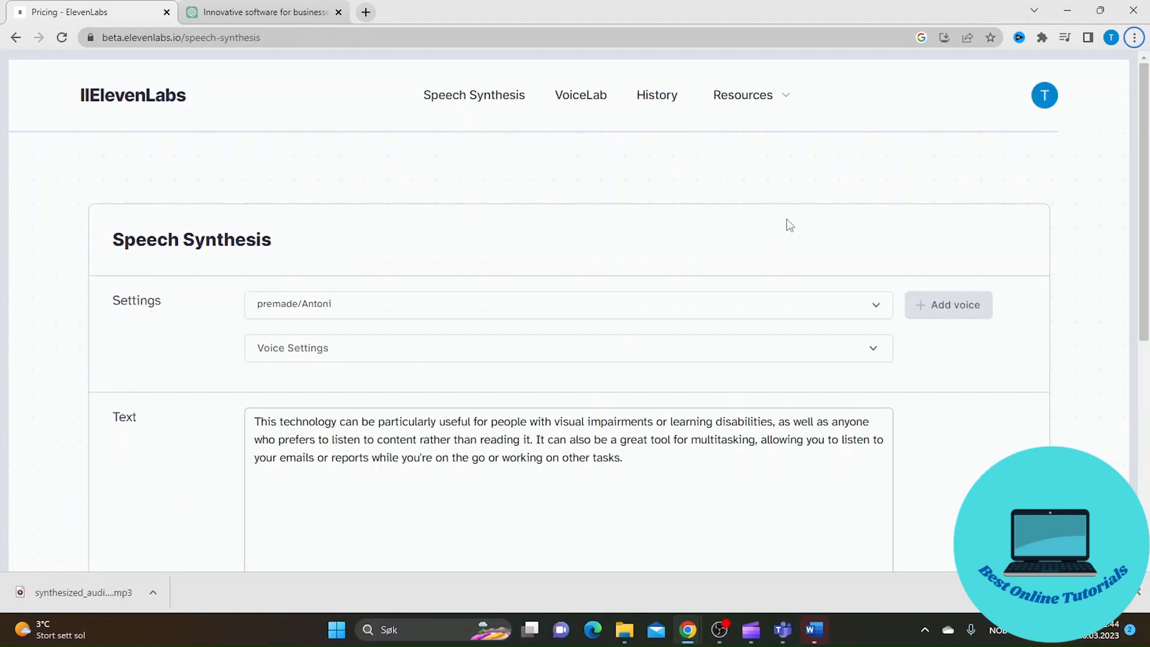
{"action": "left_click", "coordinate": [874, 304]}
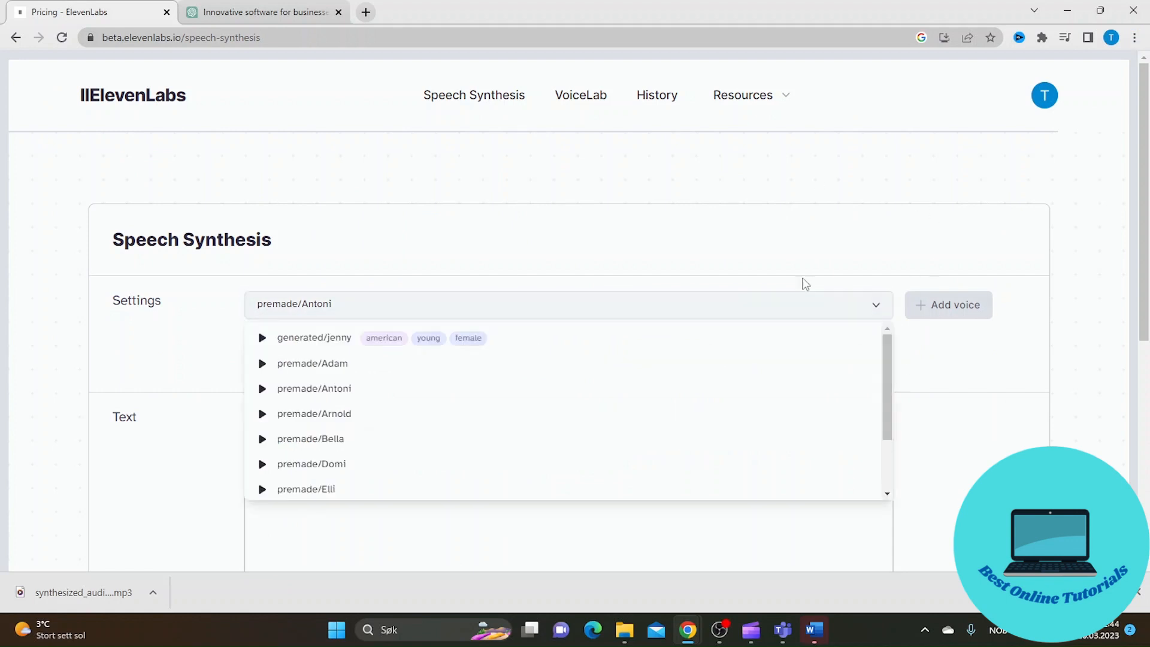
{"action": "left_click", "coordinate": [277, 339]}
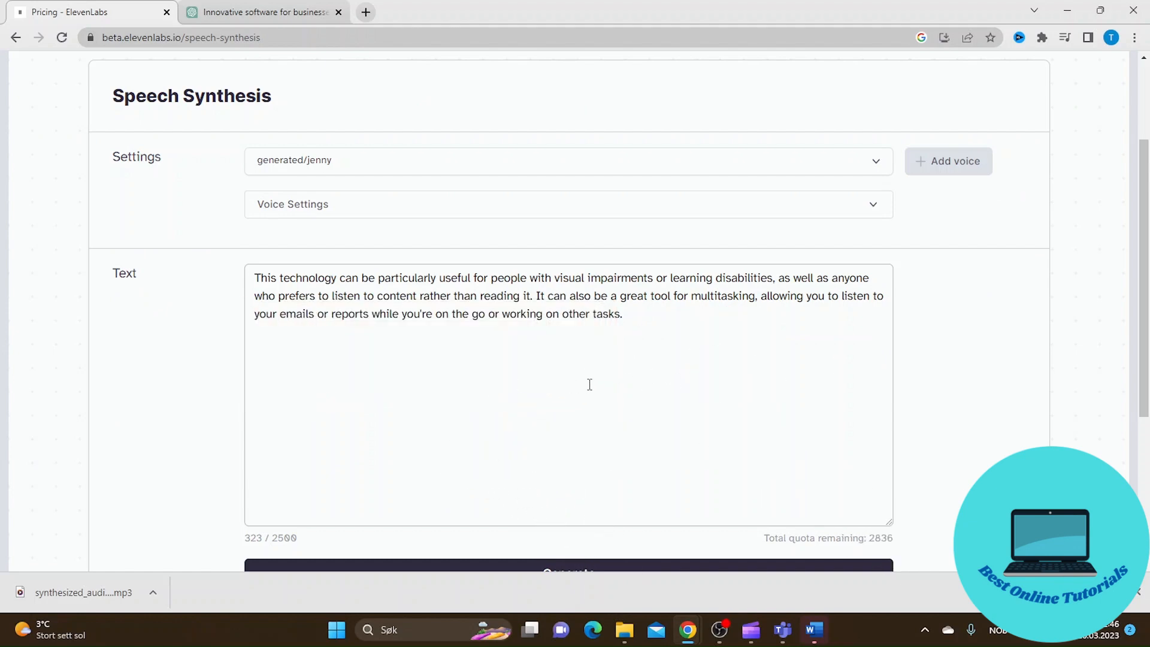
Copy the passage starting "This technology can be particularly useful" from the ChatGPT reply and replace the ElevenLabs speech text with it
{"action": "left_click", "coordinate": [274, 11]}
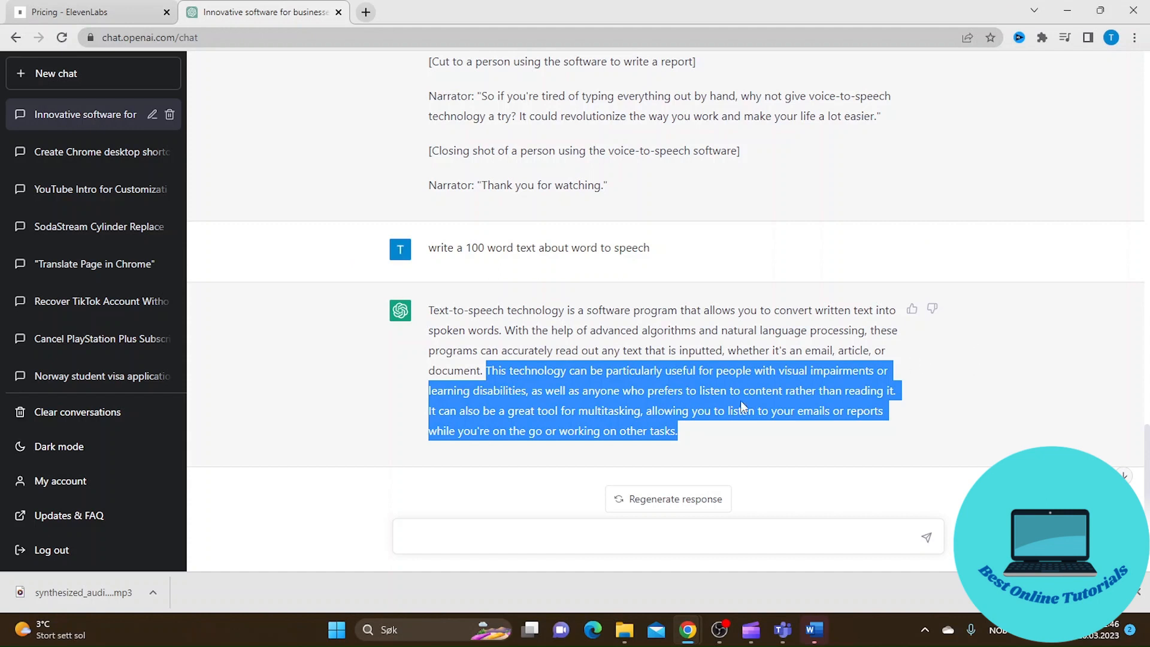
{"action": "left_click_drag", "start_coordinate": [714, 440], "coordinate": [479, 367]}
{"action": "key", "text": "ctrl+c"}
{"action": "left_click", "coordinate": [77, 6]}
{"action": "left_click_drag", "start_coordinate": [636, 324], "coordinate": [224, 281]}
{"action": "key", "text": "ctrl+v"}
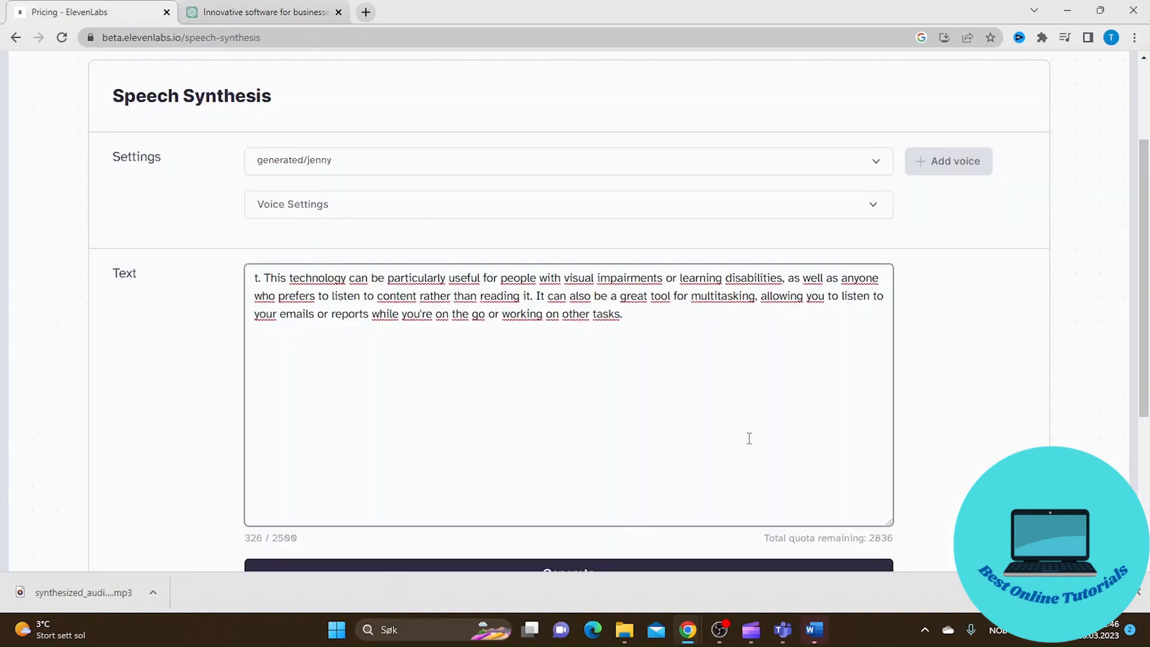
Generate speech from the pasted text with the generated/jenny voice
{"action": "scroll", "coordinate": [852, 509], "scroll_direction": "up", "scroll_amount": 3}
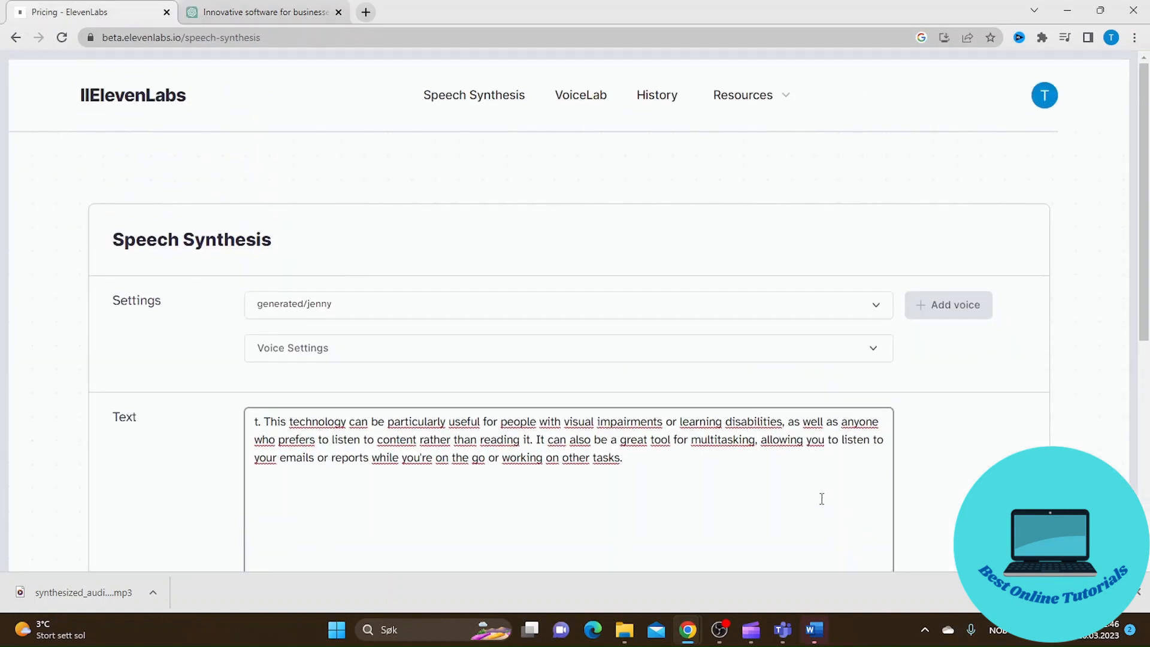
{"action": "scroll", "coordinate": [643, 367], "scroll_direction": "down", "scroll_amount": 3}
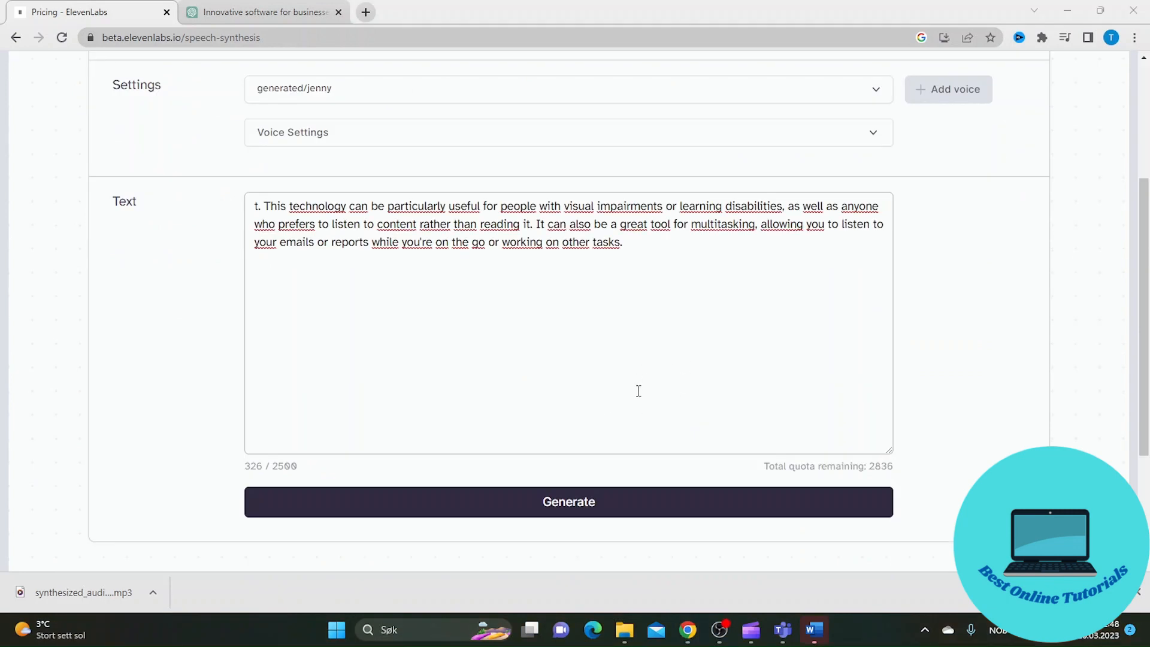
{"action": "left_click", "coordinate": [641, 504]}
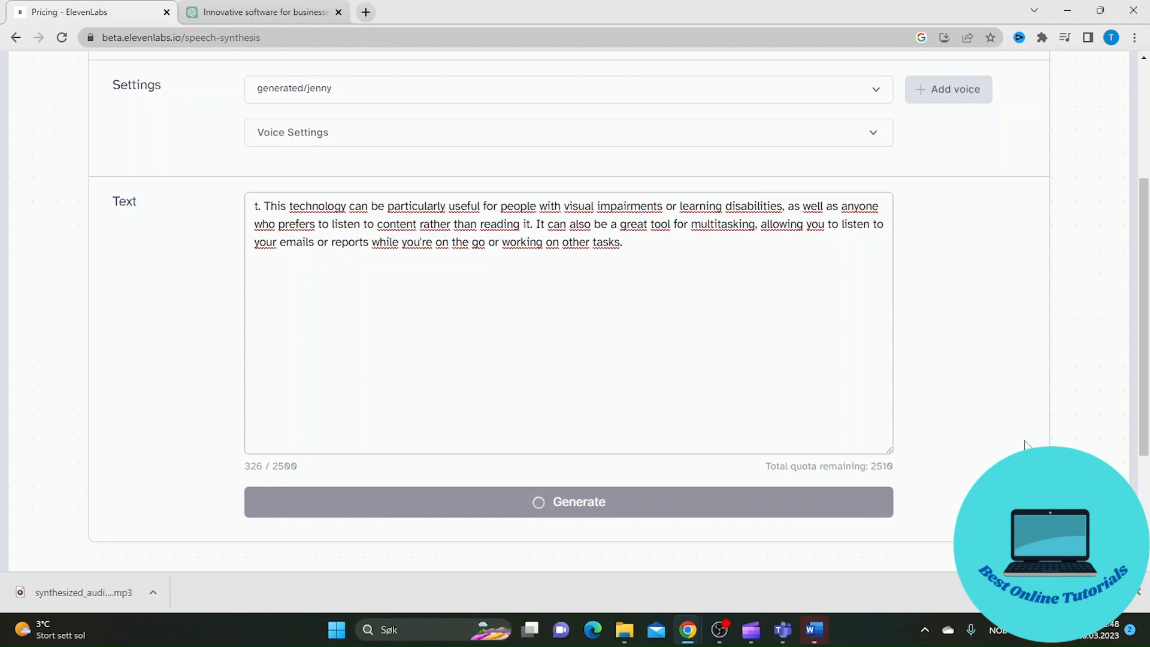
{"action": "scroll", "coordinate": [1024, 445], "scroll_direction": "up", "scroll_amount": 3}
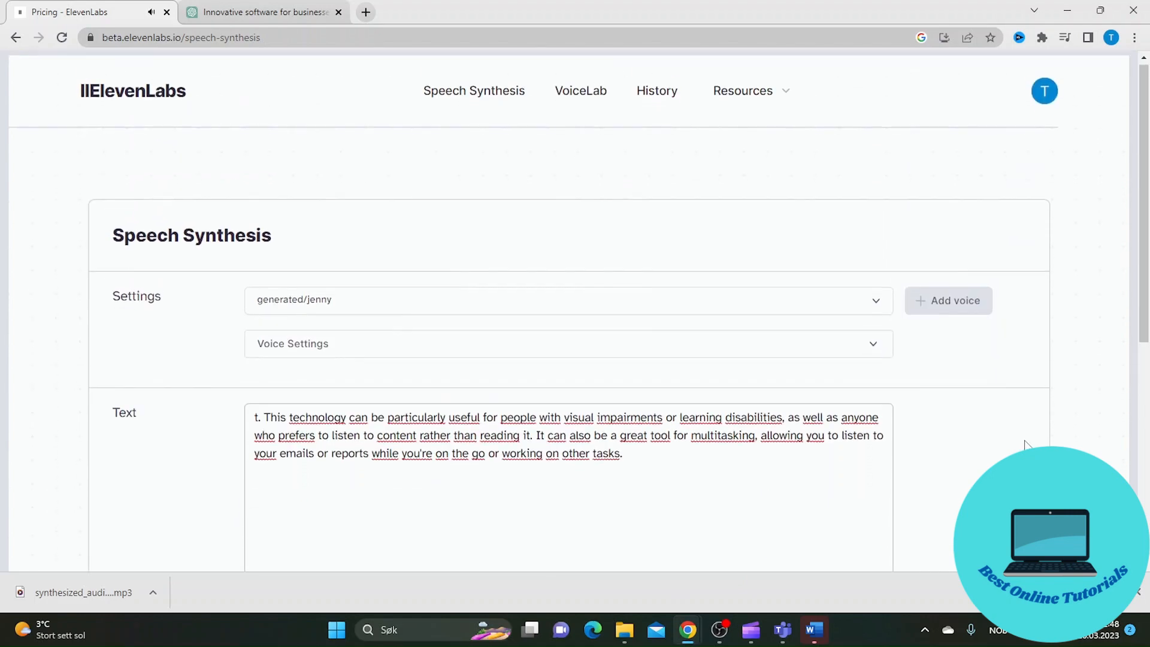
{"action": "scroll", "coordinate": [1024, 444], "scroll_direction": "down", "scroll_amount": 3}
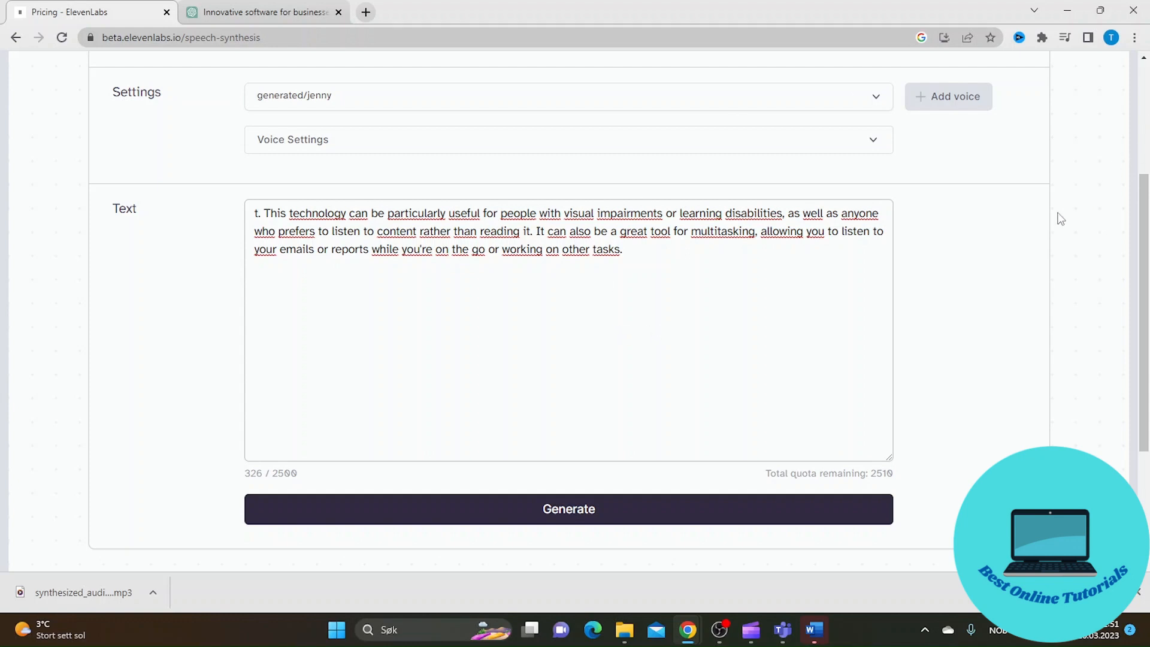
In the voice settings, lower Stability toward More variable and raise Clarity + Similarity Enhancement to slightly below the middle of its range
{"action": "left_click", "coordinate": [874, 145]}
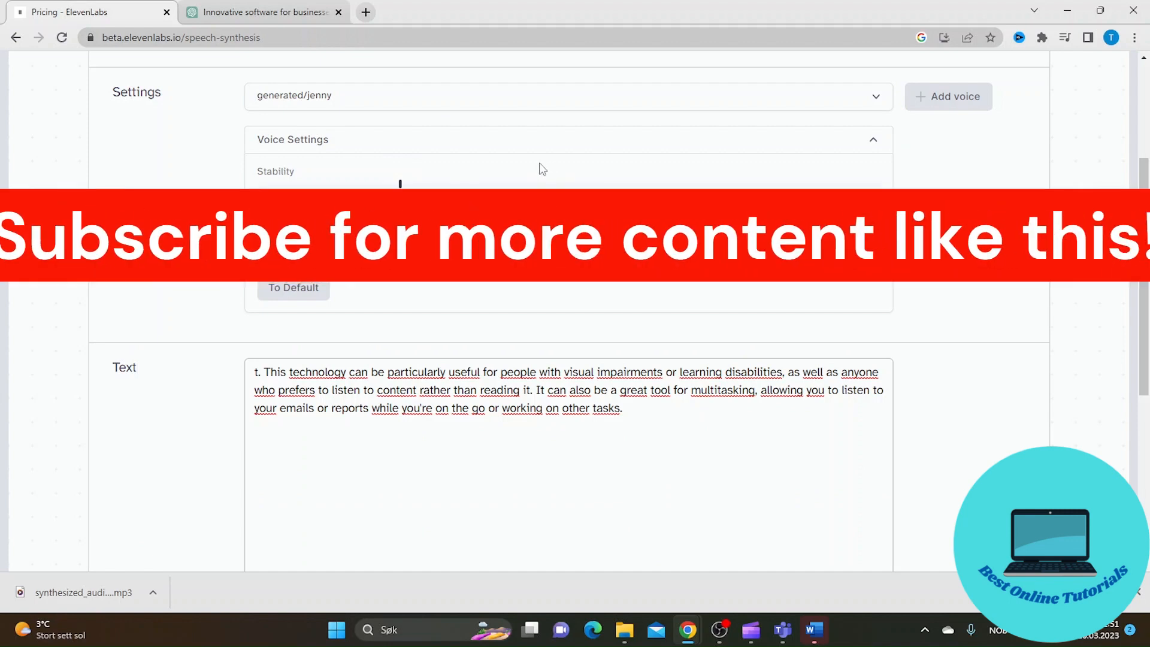
{"action": "mouse_move", "coordinate": [401, 187]}
{"action": "left_click_drag", "start_coordinate": [401, 188], "coordinate": [332, 183]}
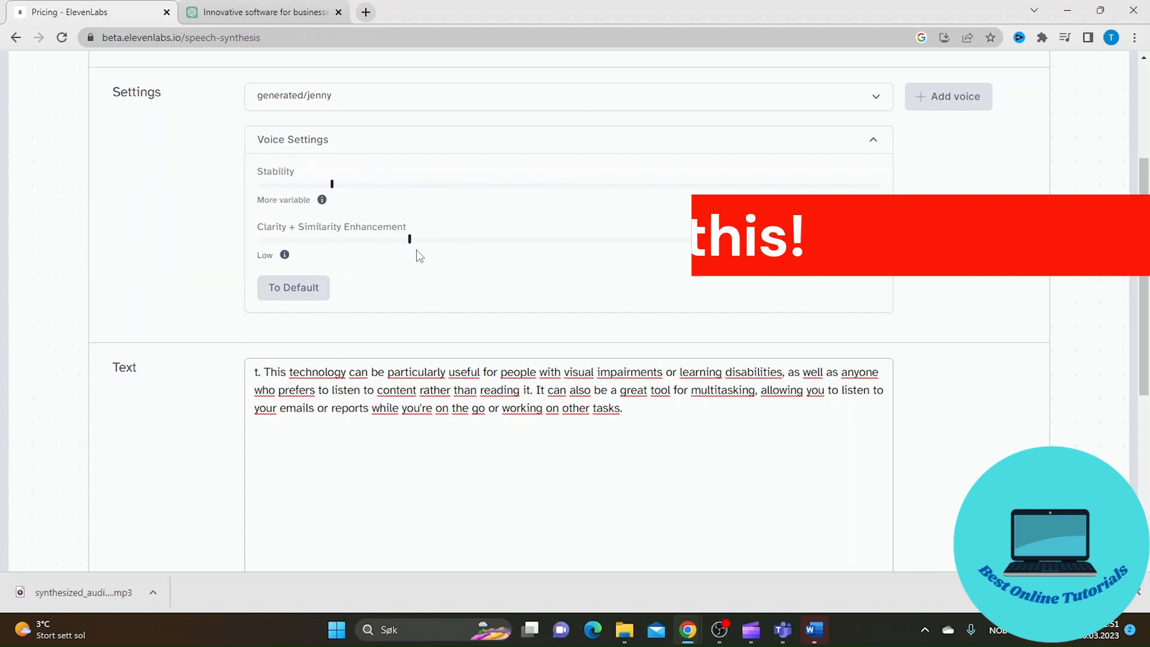
{"action": "left_click_drag", "start_coordinate": [409, 241], "coordinate": [521, 242]}
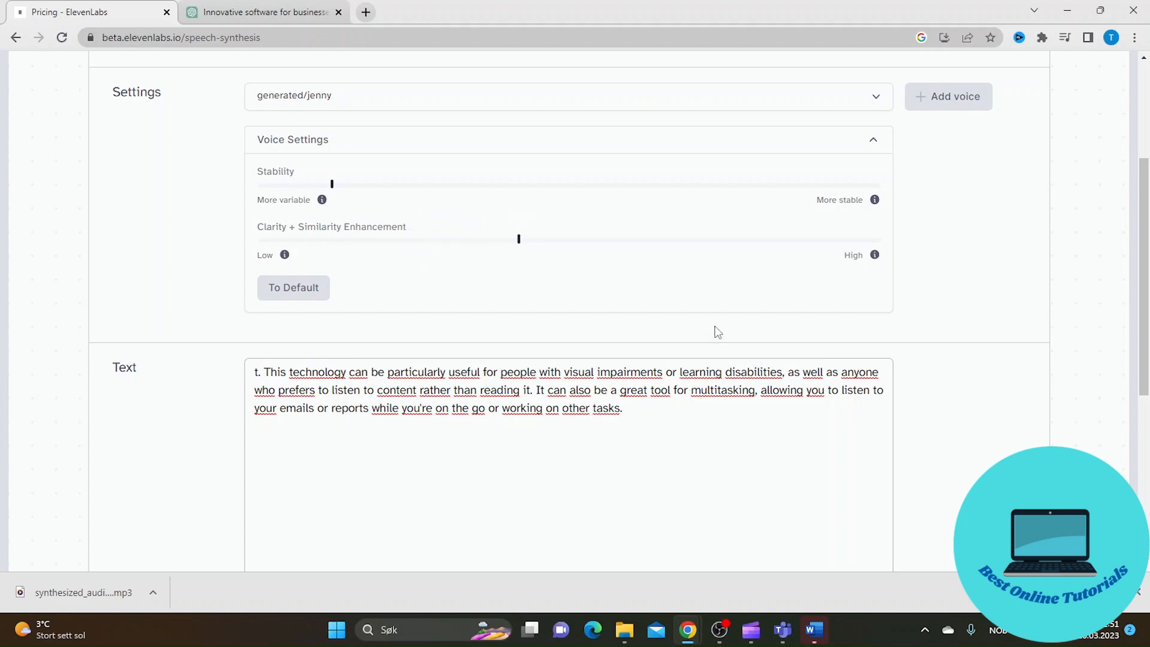
{"action": "scroll", "coordinate": [715, 328], "scroll_direction": "down", "scroll_amount": 2}
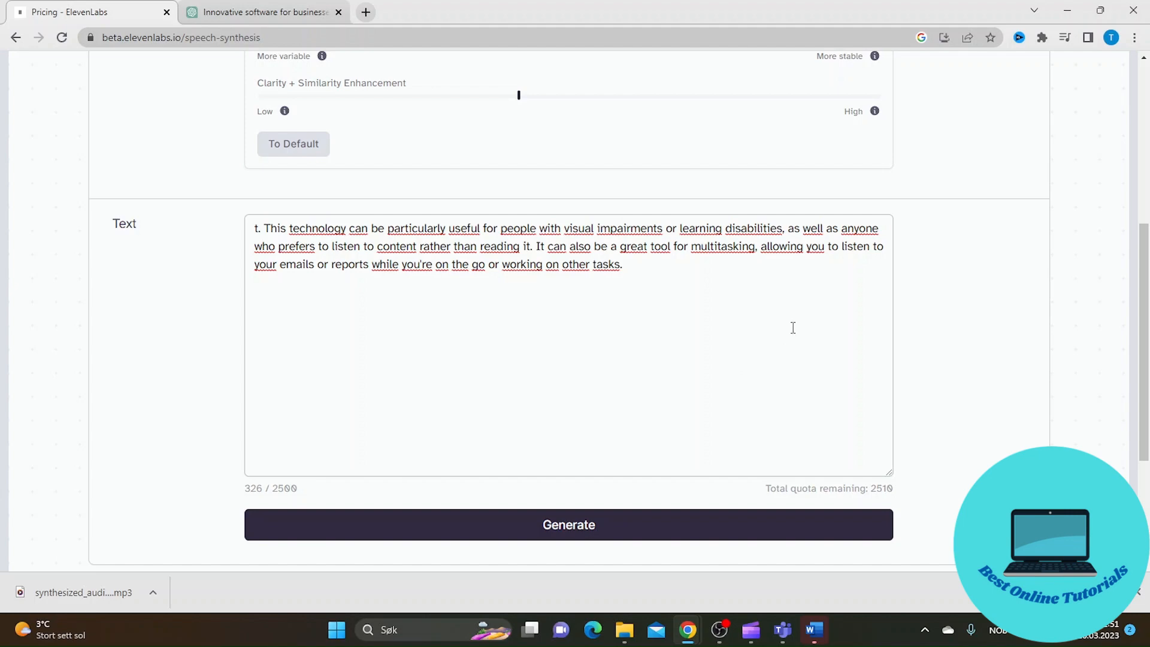
{"action": "scroll", "coordinate": [793, 327], "scroll_direction": "down", "scroll_amount": 1}
{"action": "scroll", "coordinate": [921, 419], "scroll_direction": "down", "scroll_amount": 1}
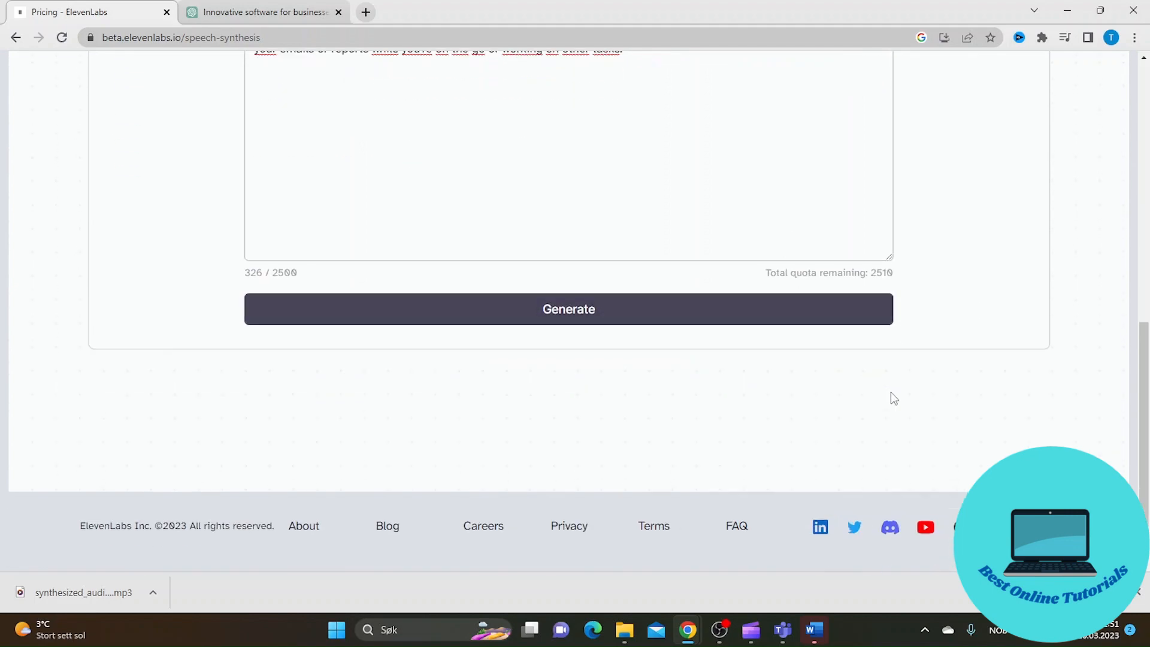
{"action": "scroll", "coordinate": [891, 396], "scroll_direction": "up", "scroll_amount": 5}
{"action": "scroll", "coordinate": [963, 382], "scroll_direction": "down", "scroll_amount": 2}
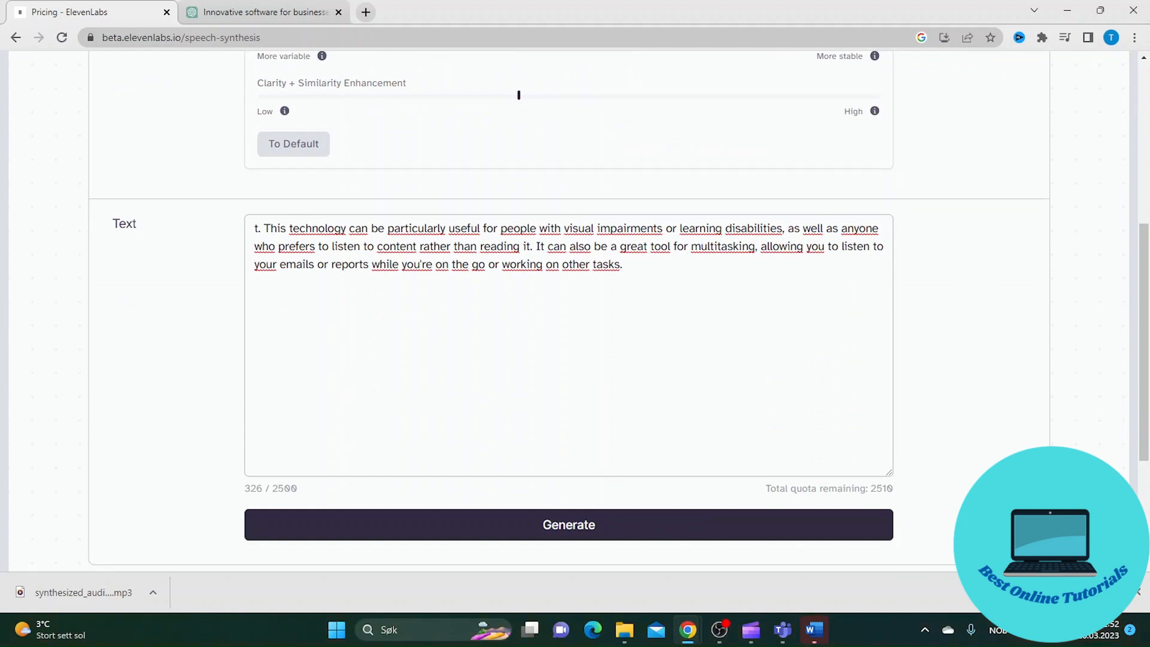
{"action": "scroll", "coordinate": [569, 300], "scroll_direction": "down", "scroll_amount": 3}
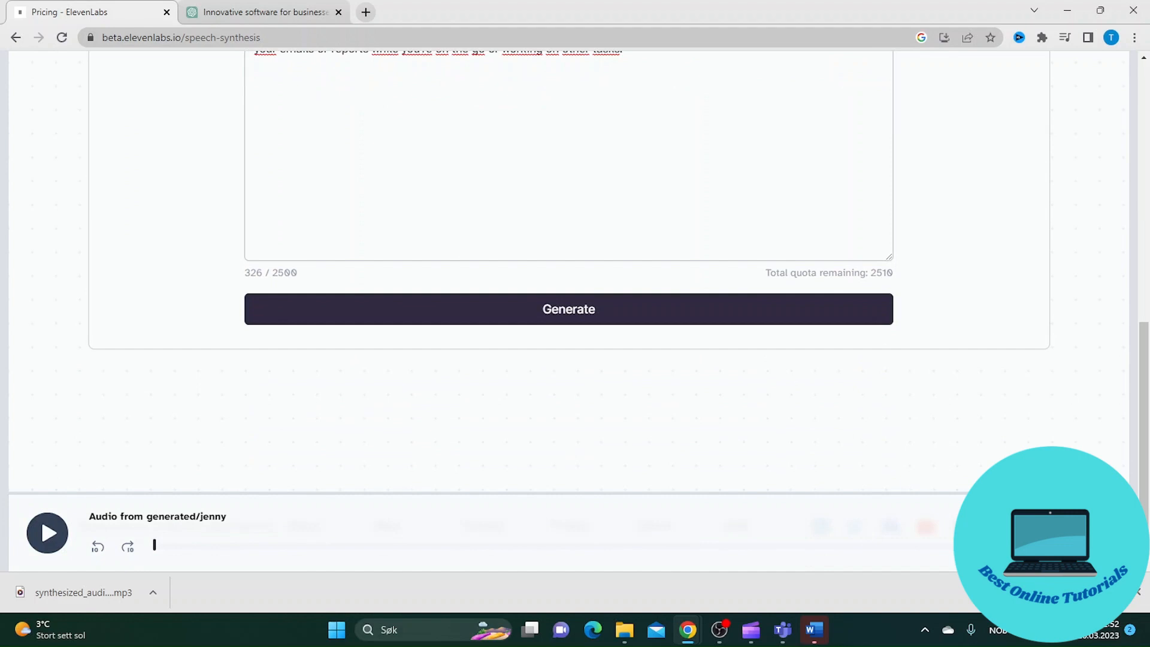